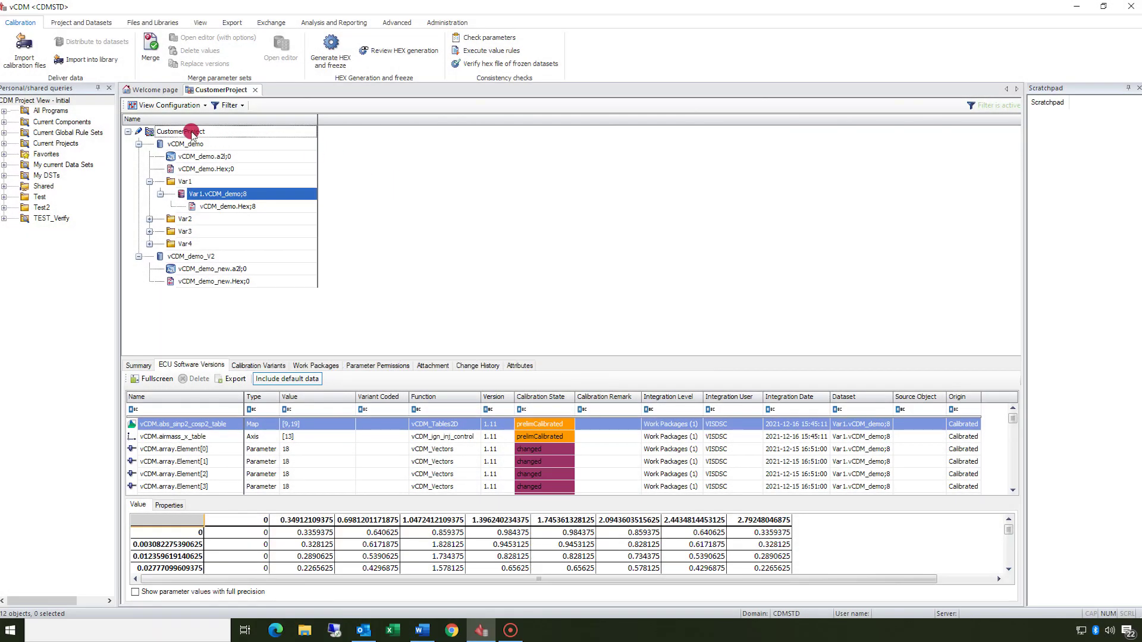
Review CustomerProject's software change properties, covering the general settings, quality data and default rules.
click(192, 146)
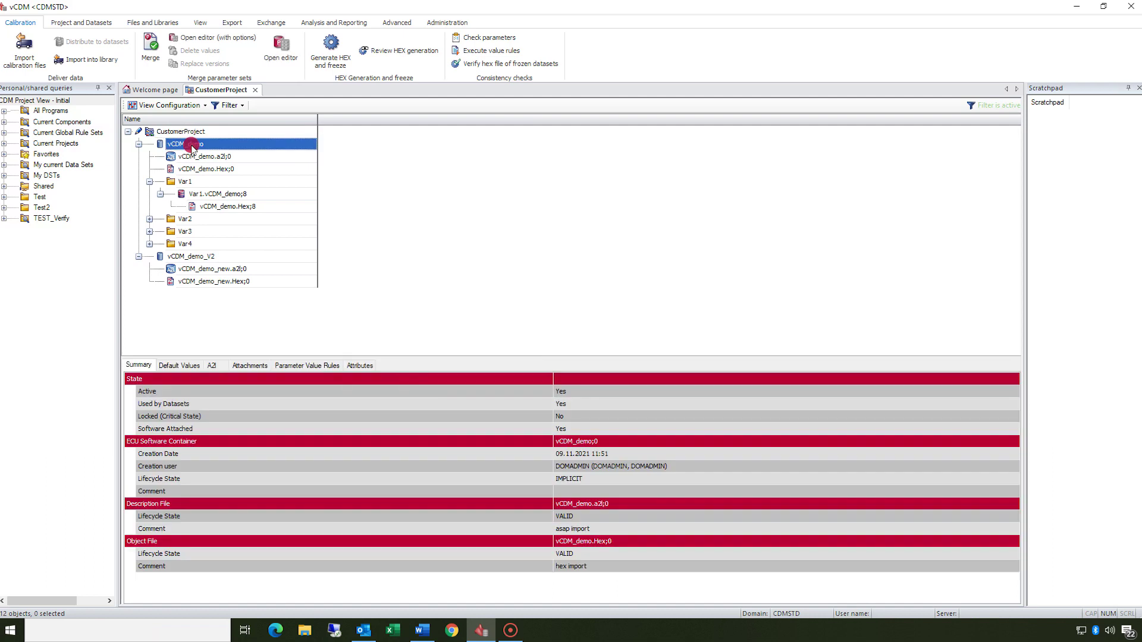
click(194, 194)
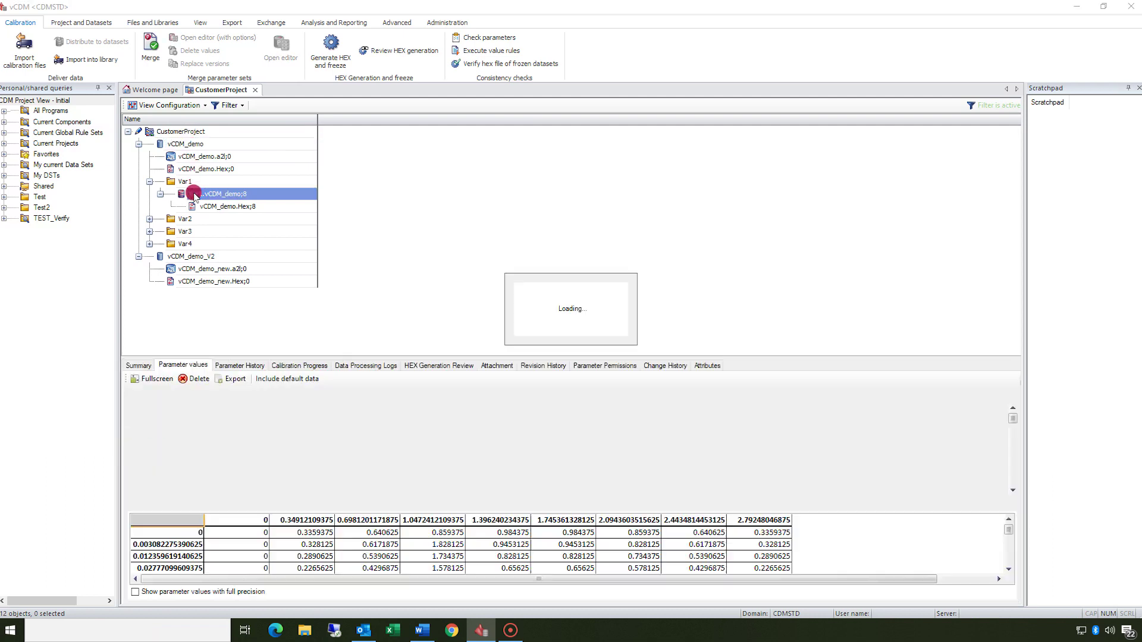
right_click(180, 132)
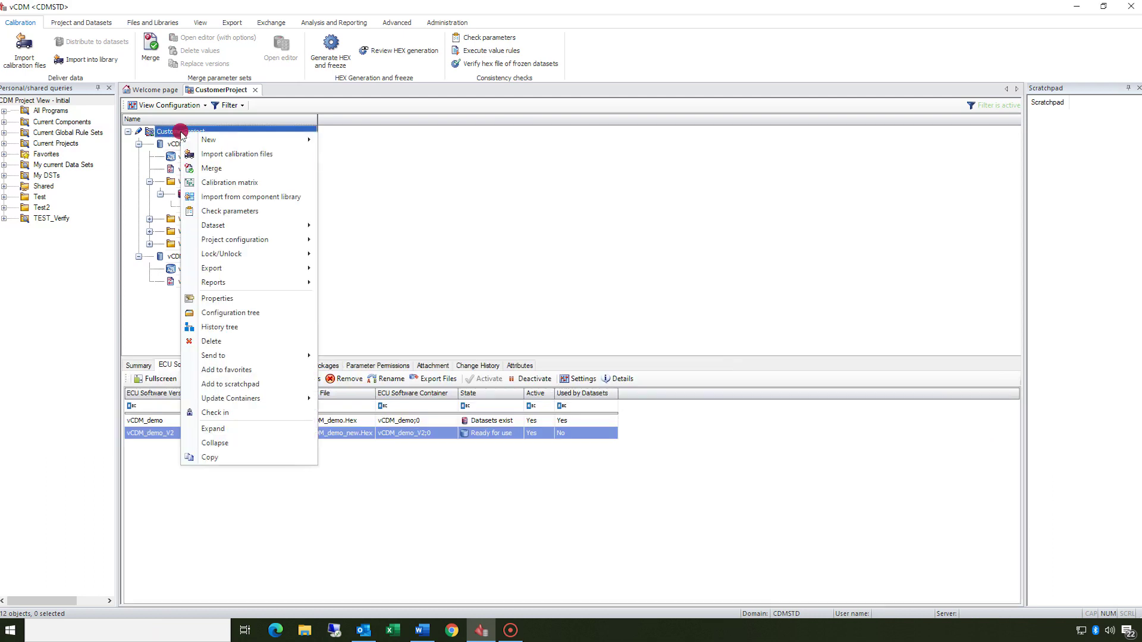
click(216, 297)
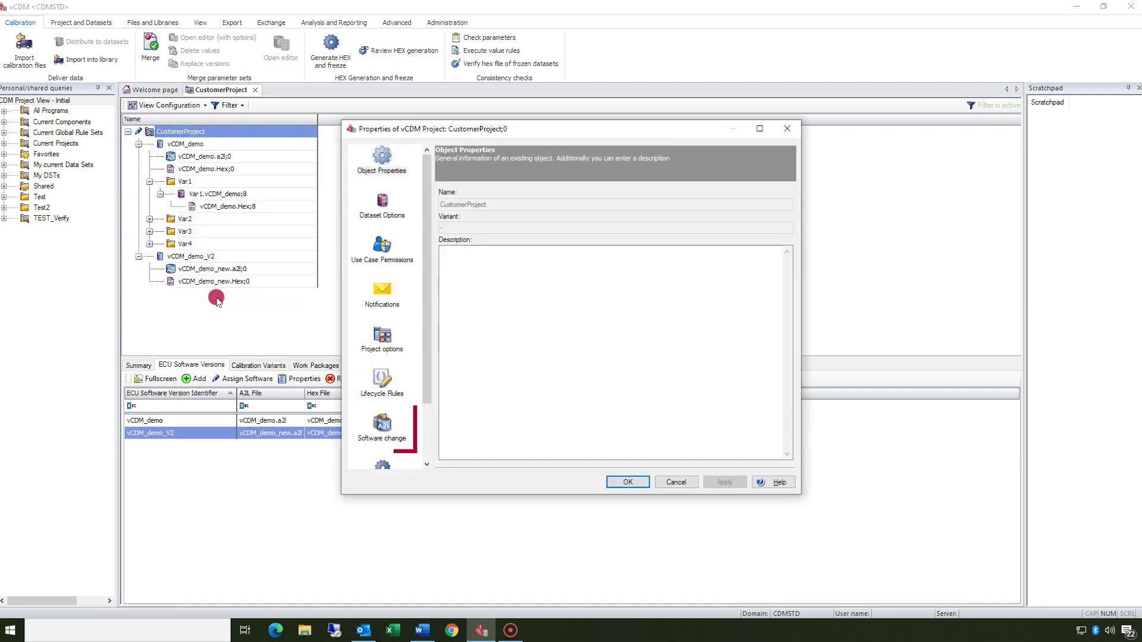
click(372, 428)
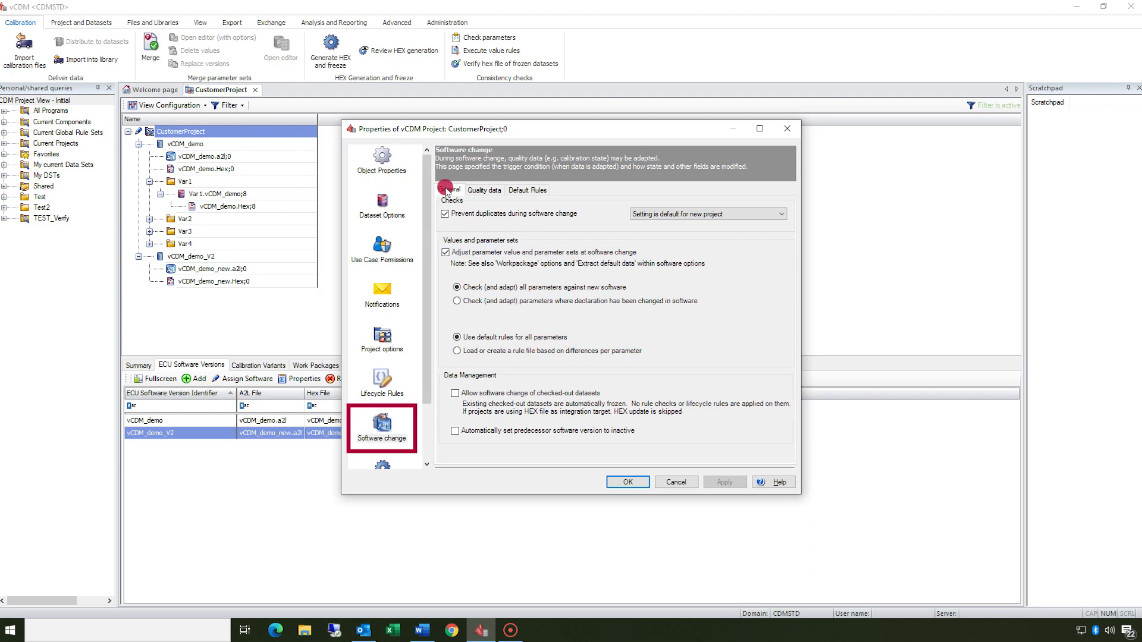
click(482, 190)
click(519, 189)
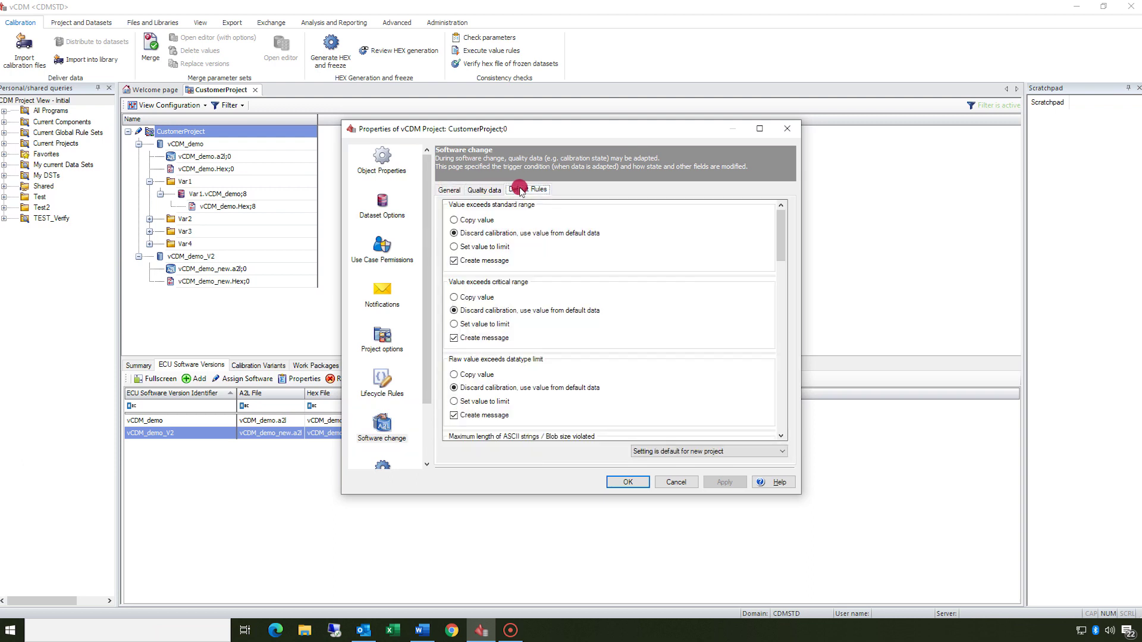
click(619, 480)
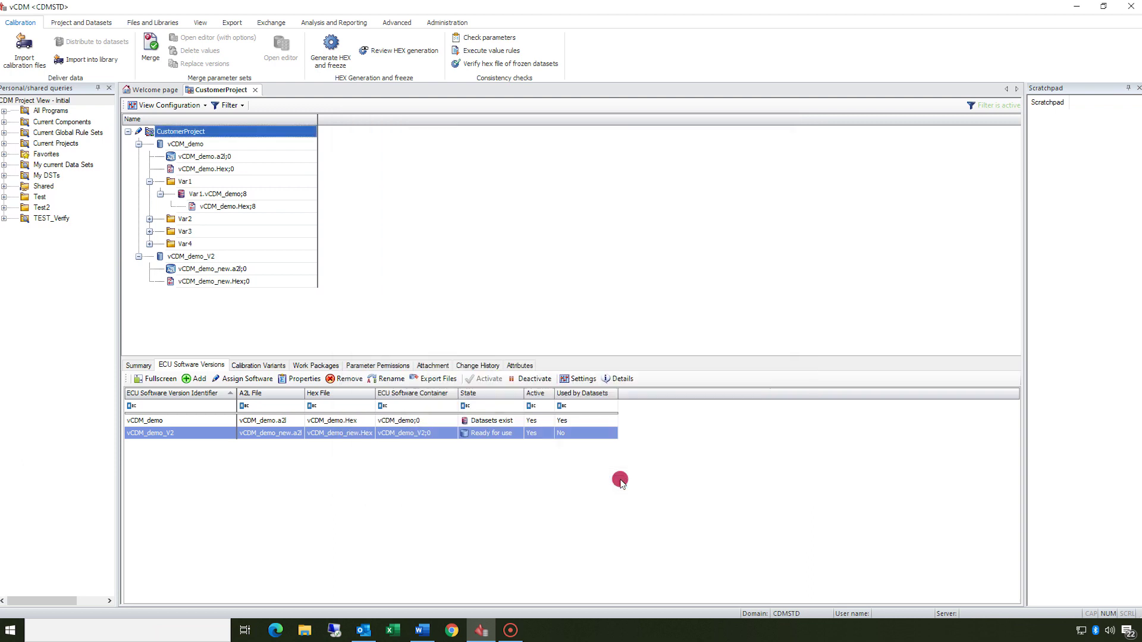
Start a software change for CustomerProject with vCDM_demo as the old software version.
click(80, 23)
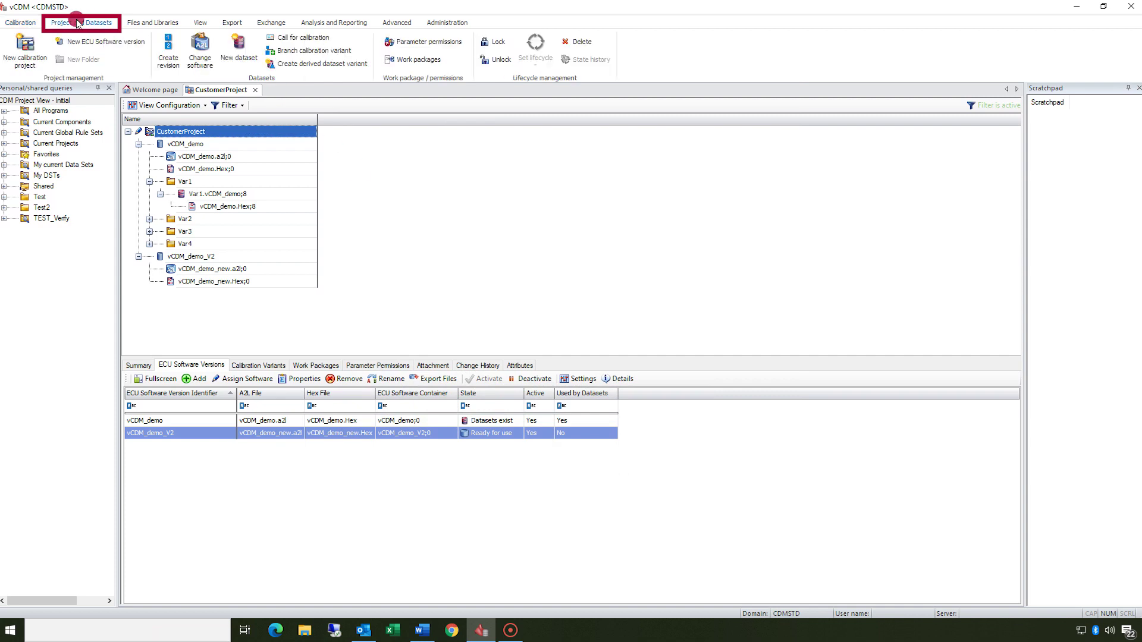
click(197, 55)
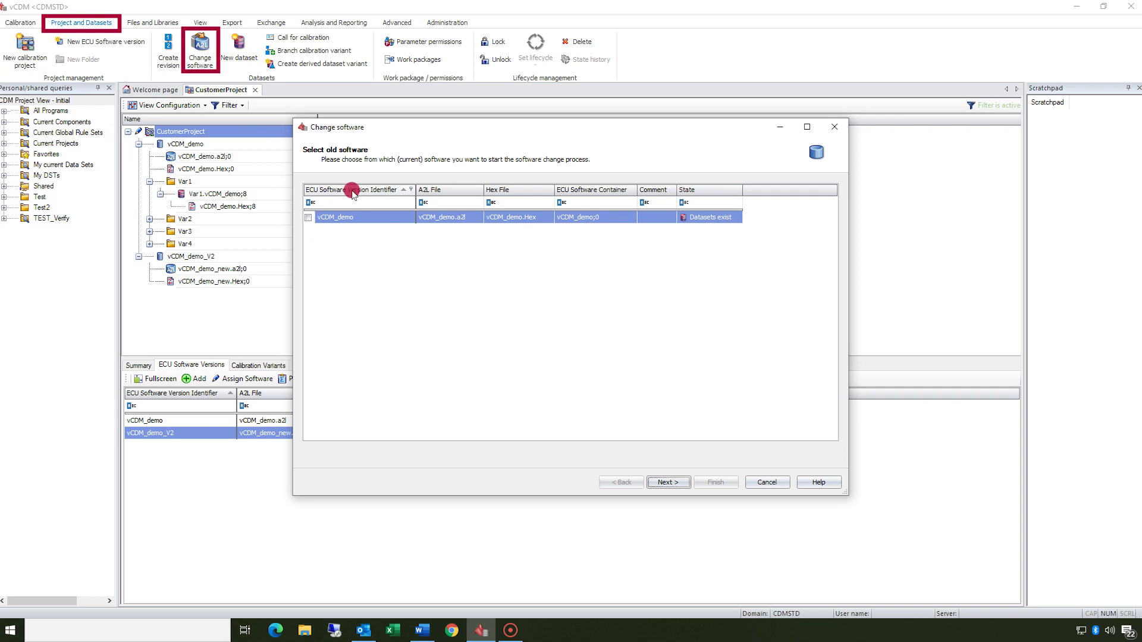
click(313, 218)
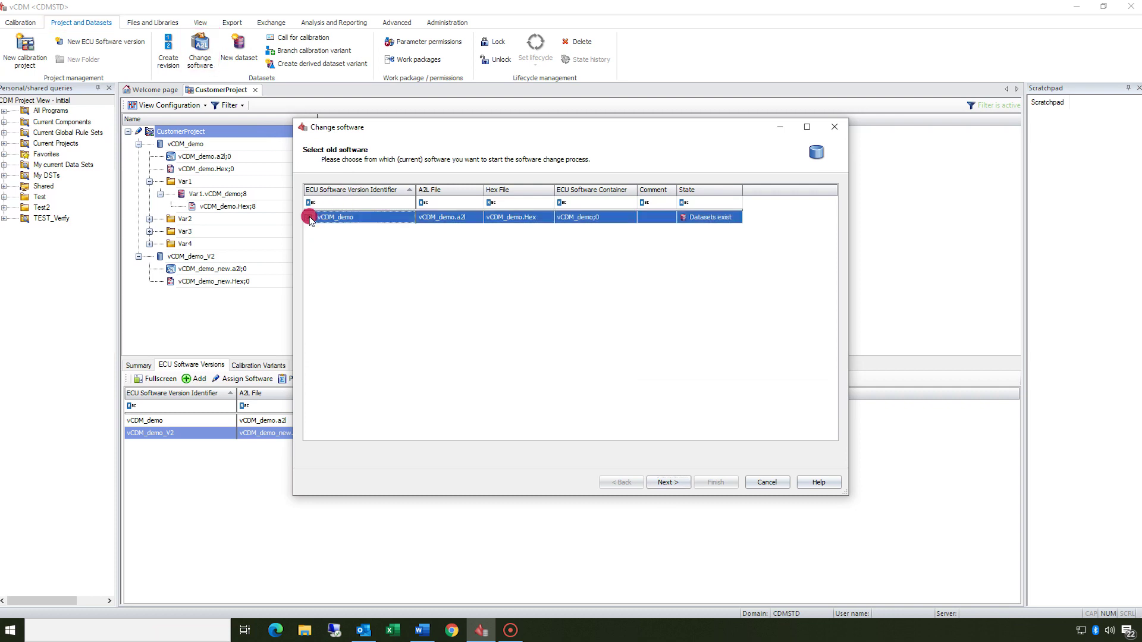
click(662, 482)
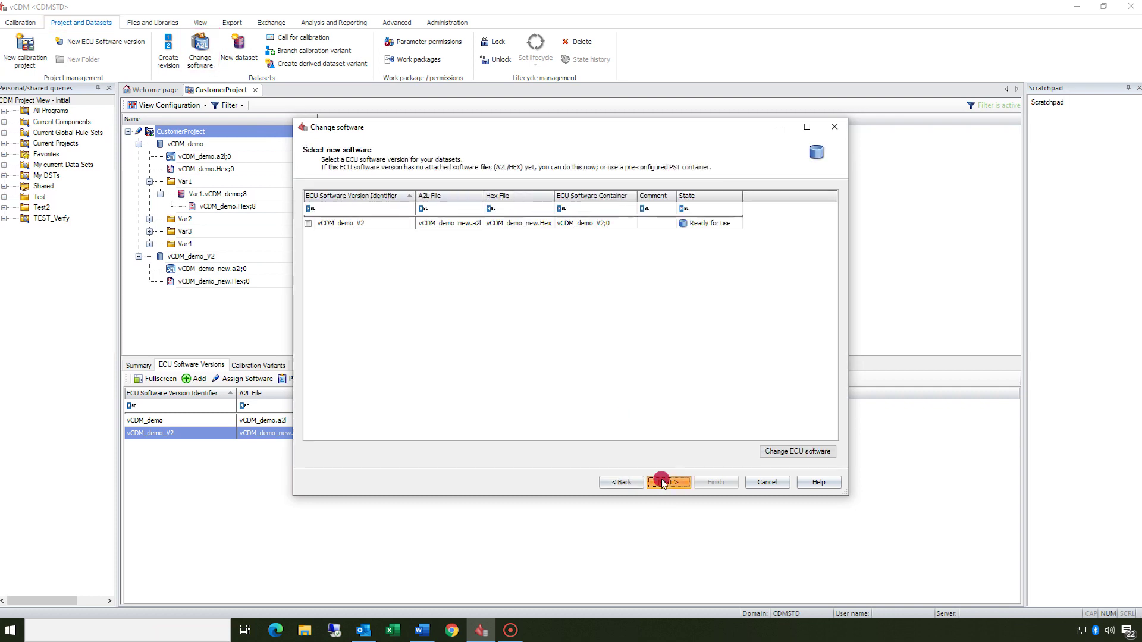
Show the ECU software management options and choose vCDM_demo_V2 as the new software version.
click(772, 452)
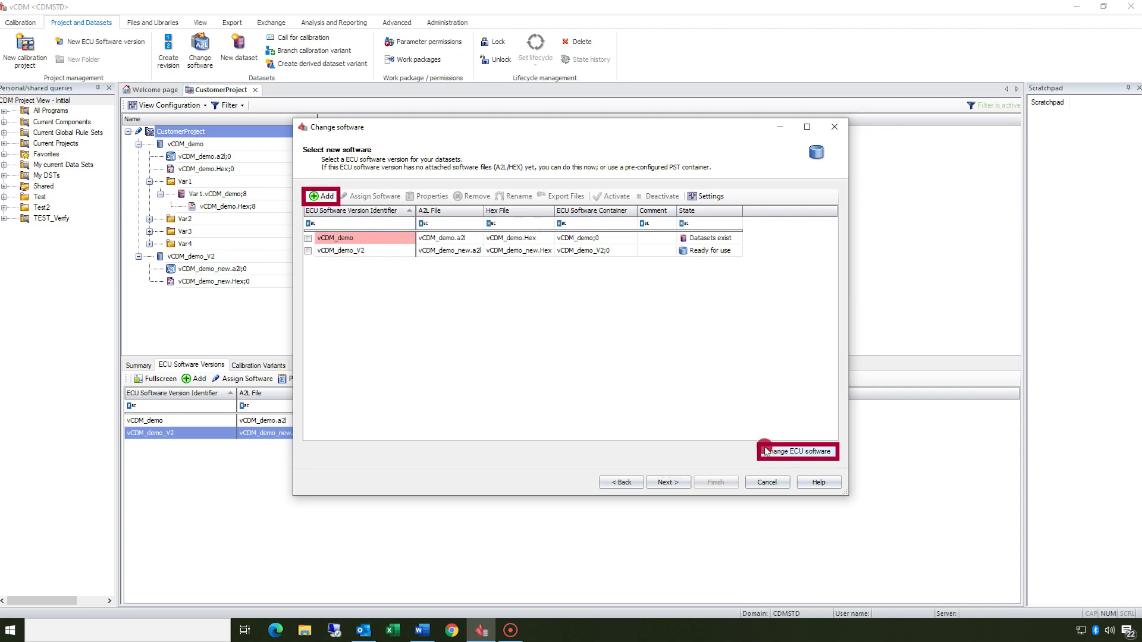
click(321, 196)
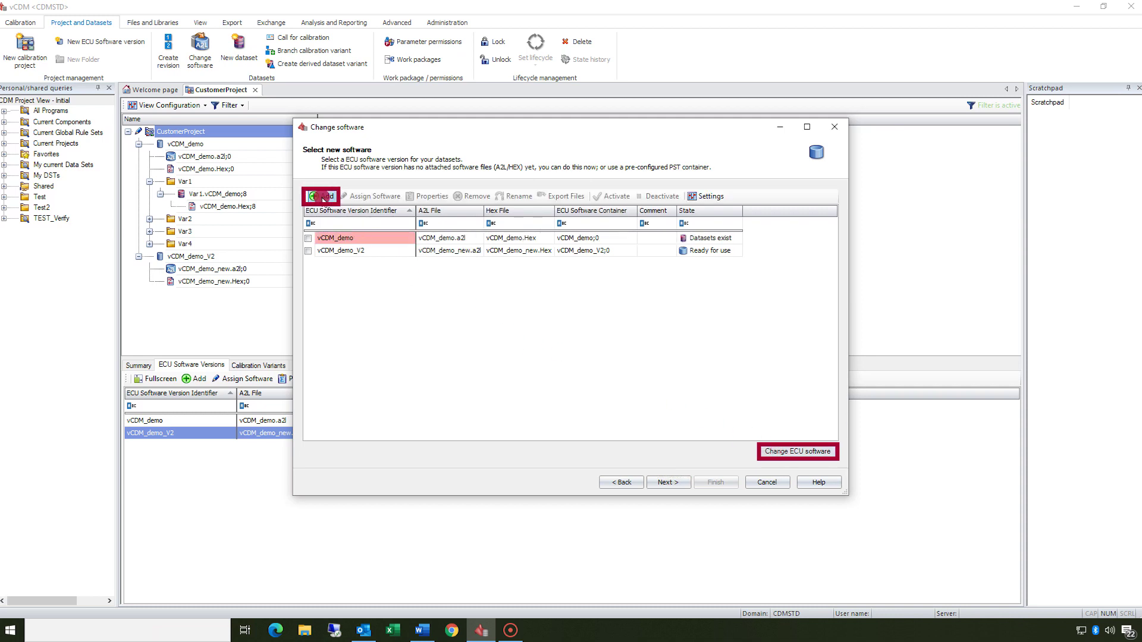
click(309, 251)
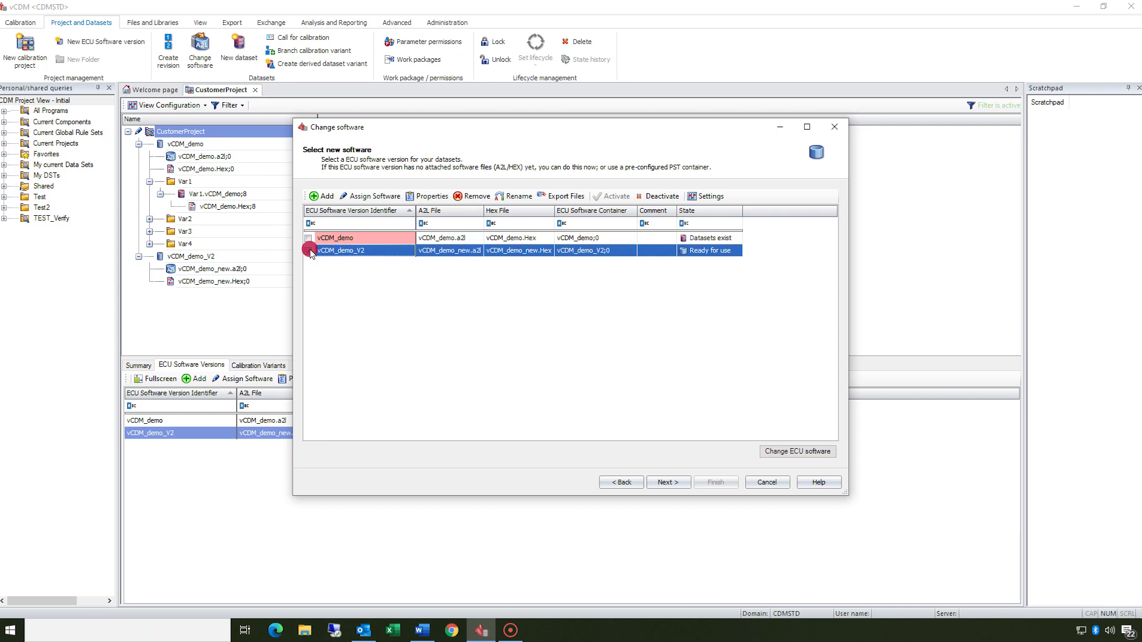
click(668, 482)
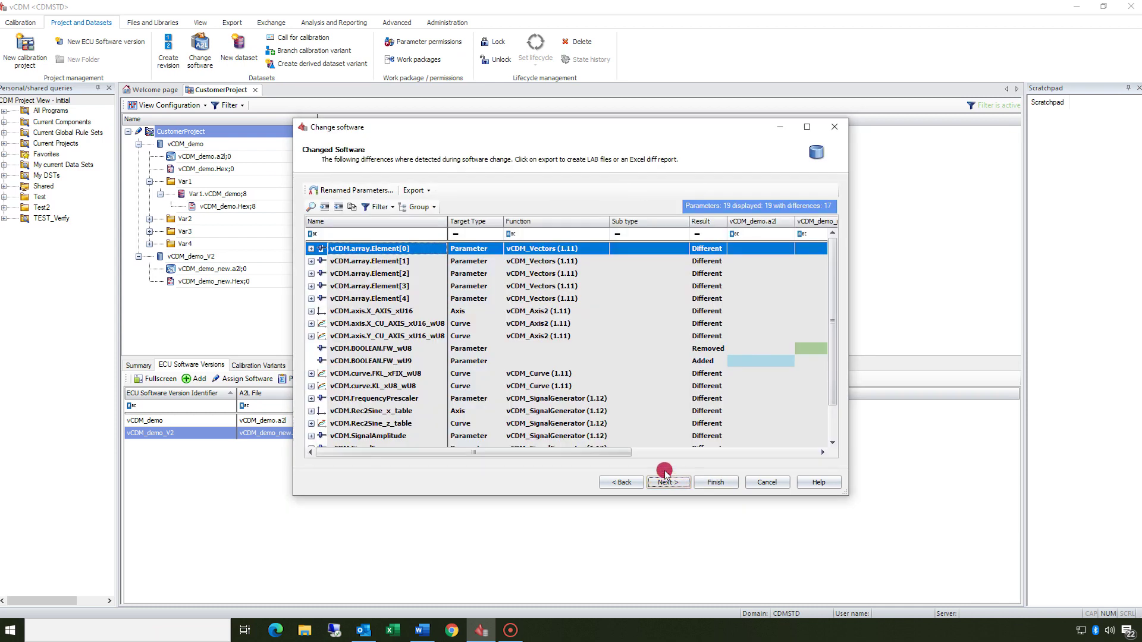
Examine the detected differences for vCDM.array.Element[0] to Element[2], plus the export and renamed-parameter options.
click(310, 248)
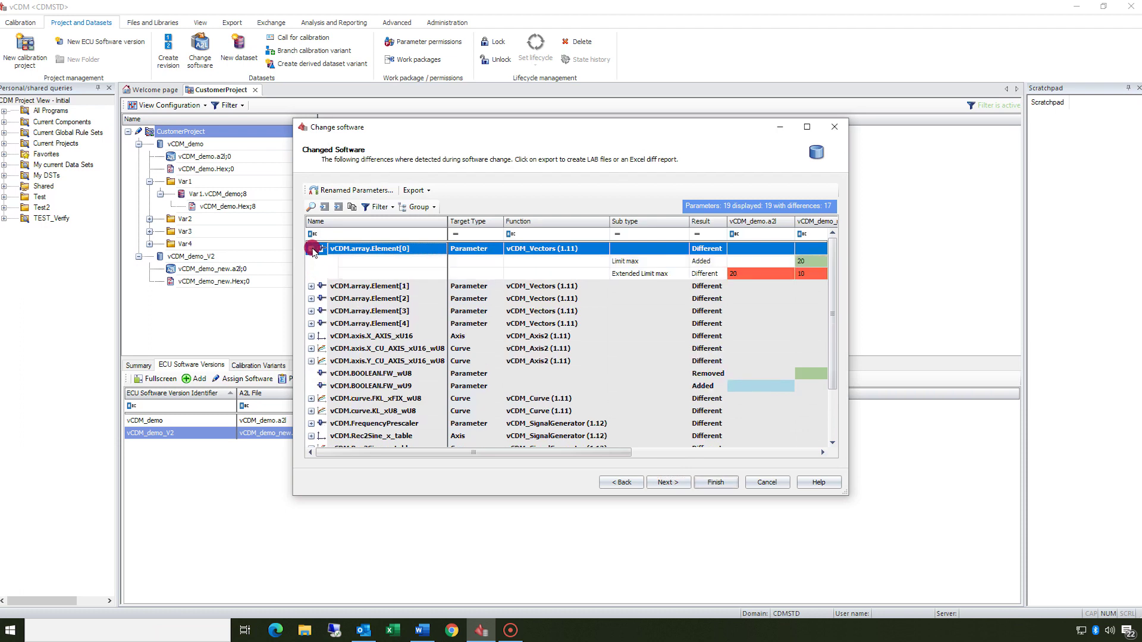
click(311, 286)
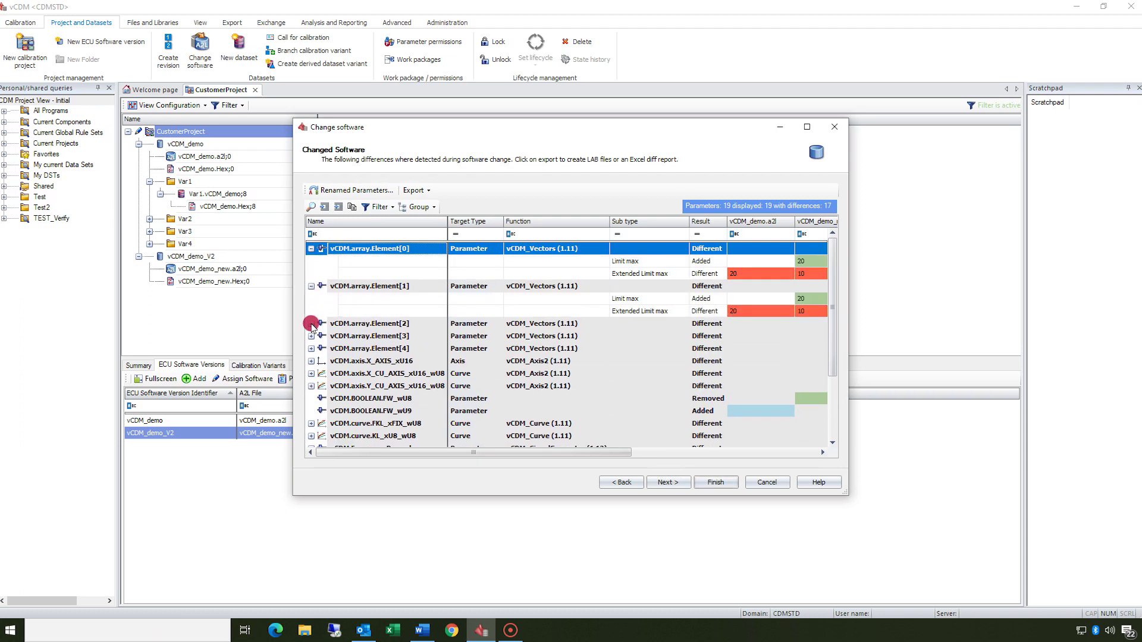
click(311, 323)
drag(621, 453, 580, 449)
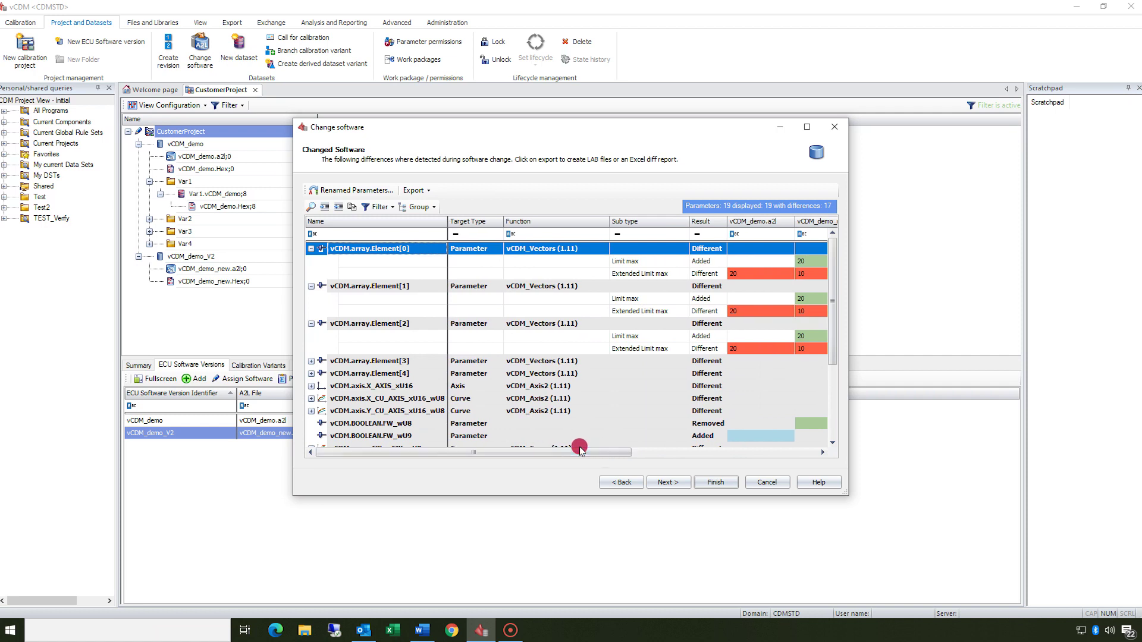
click(414, 190)
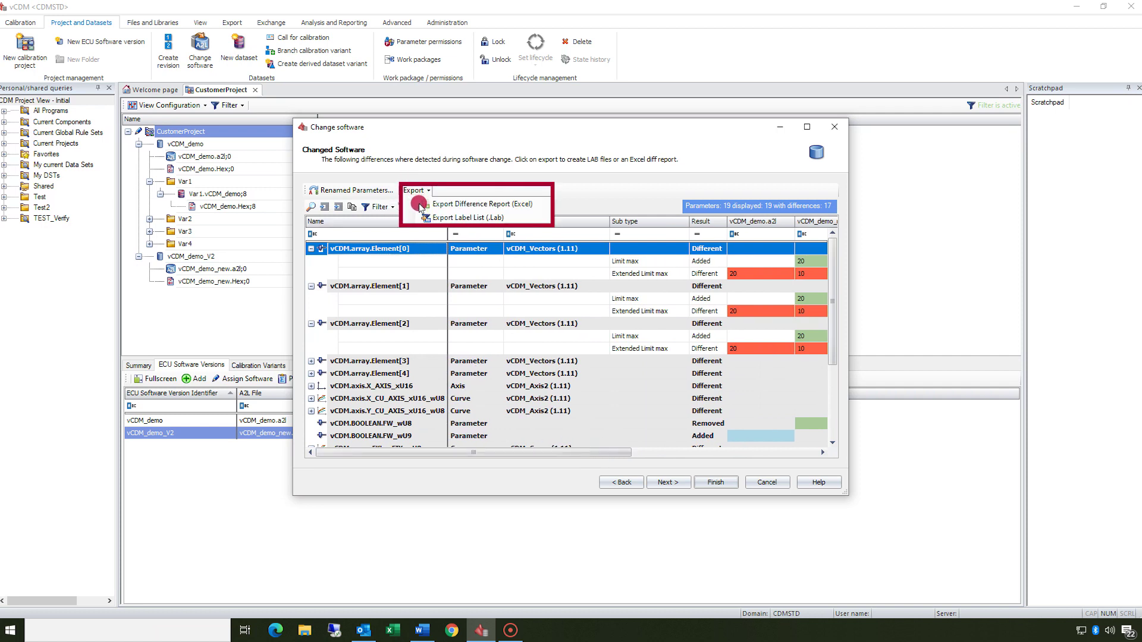
click(372, 189)
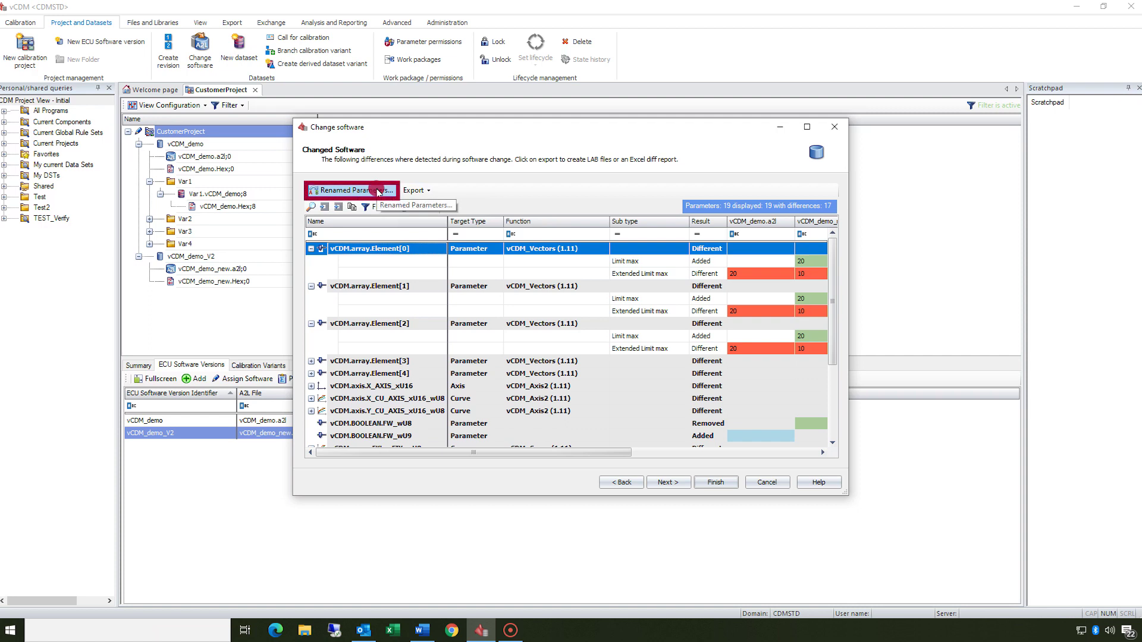
Exclude calibration variants Var3 and Var4 and run the software change for Var1 and Var2.
click(666, 482)
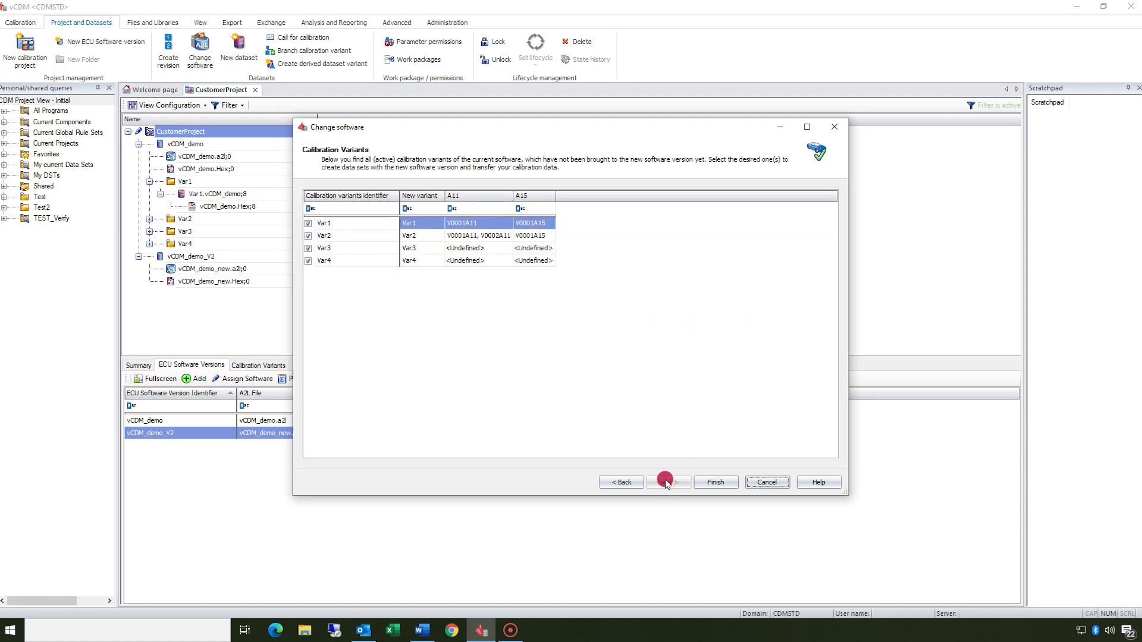
click(308, 248)
click(309, 260)
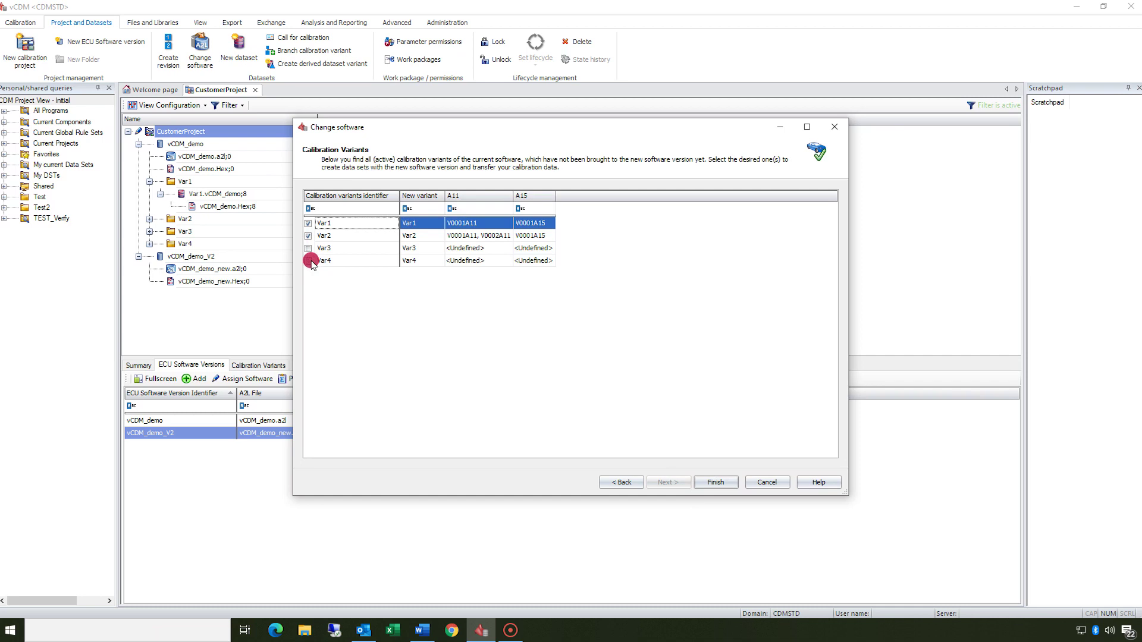
click(715, 483)
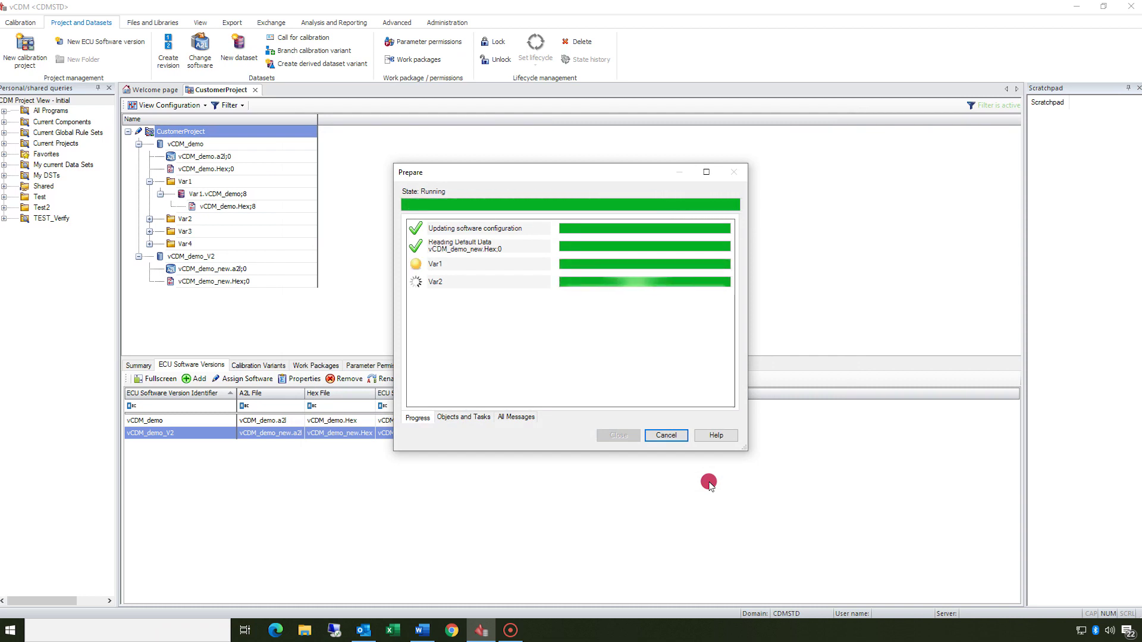
Inspect the software change messages for Var1 and Var2 by object and task, and close the report.
click(464, 417)
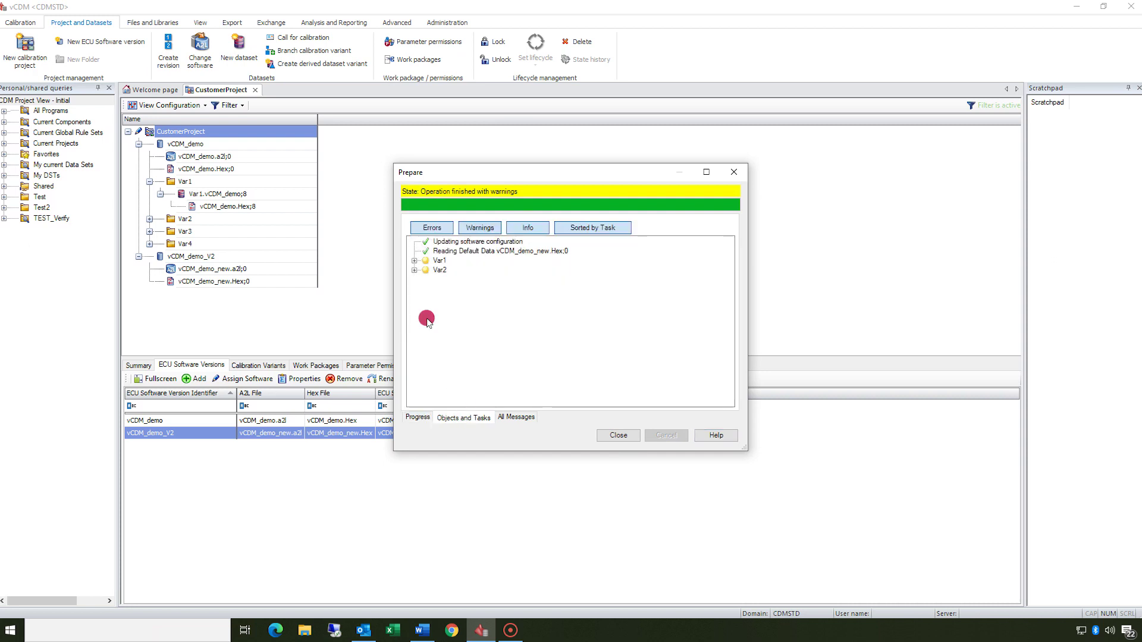
click(416, 262)
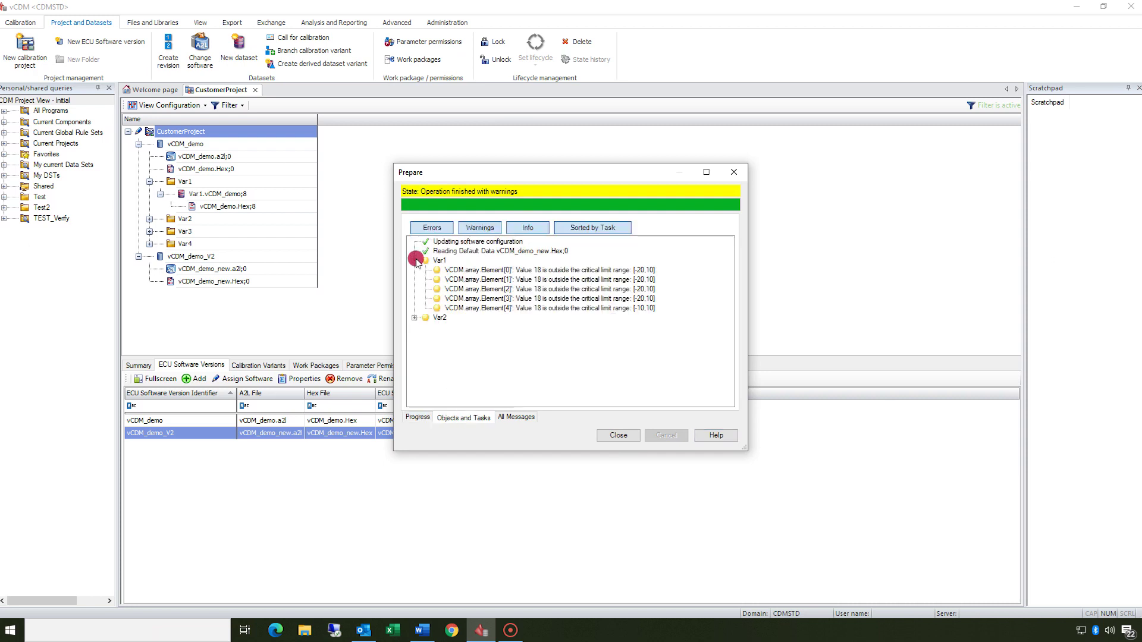
click(416, 318)
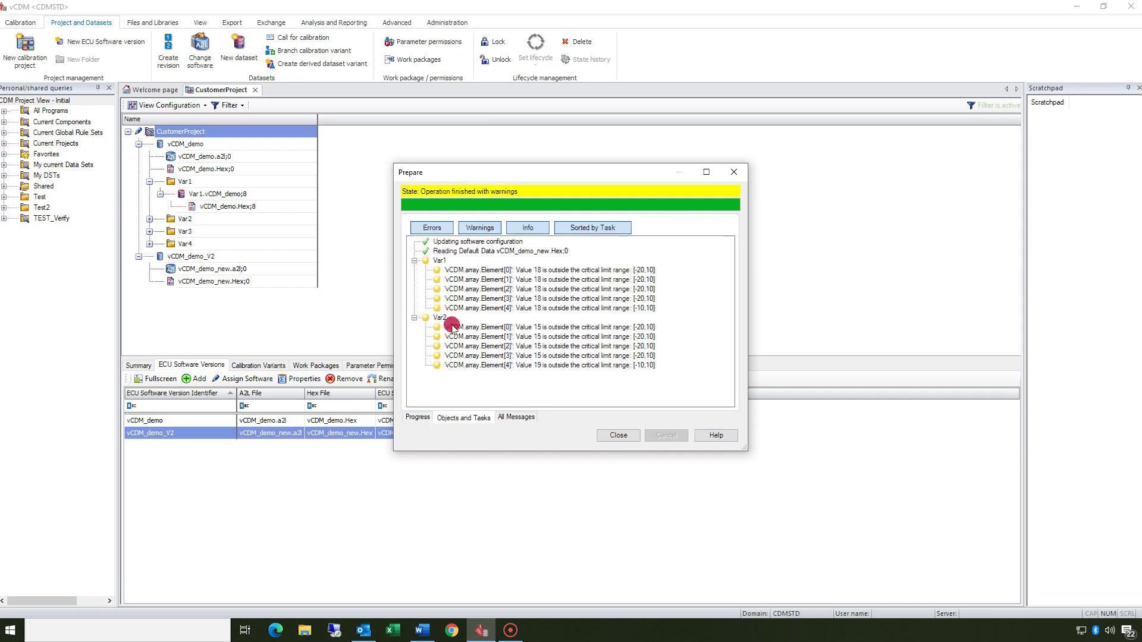
click(618, 436)
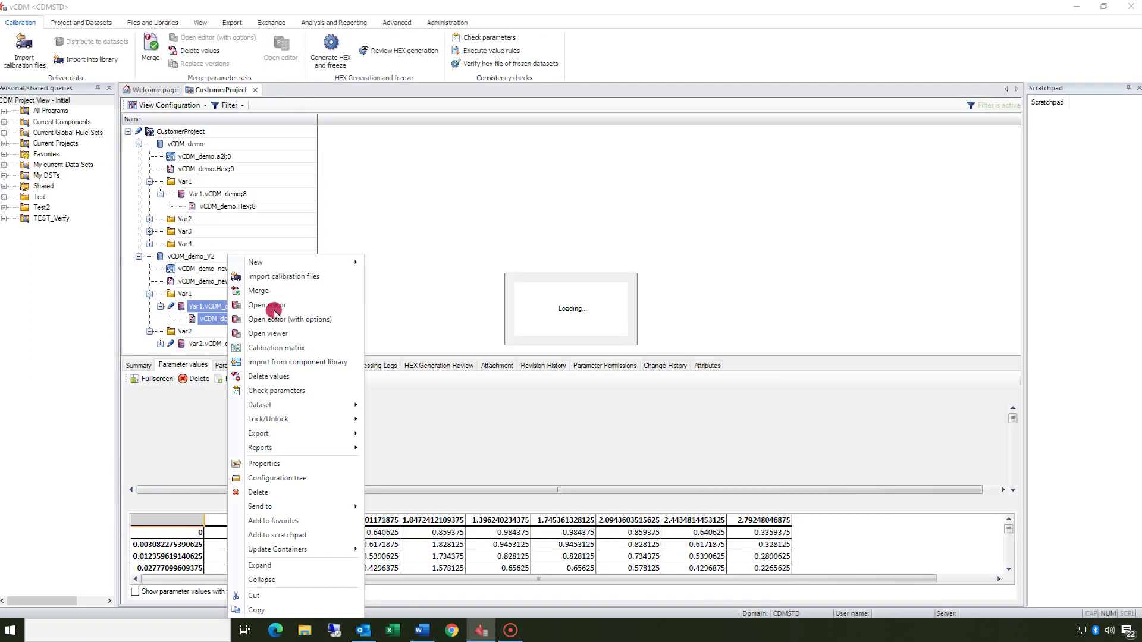
Open dataset Var1.vCDM_demo_V2;0 with vCDM_demo_new.Hex;0 in the editor with options, displaying software change information.
click(275, 315)
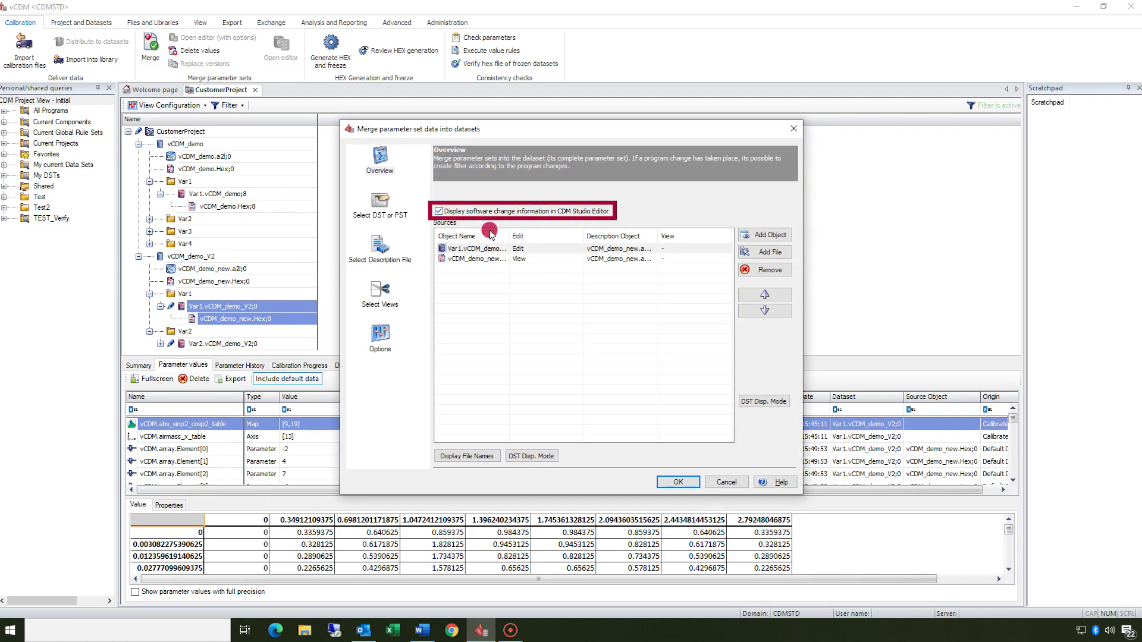
click(673, 479)
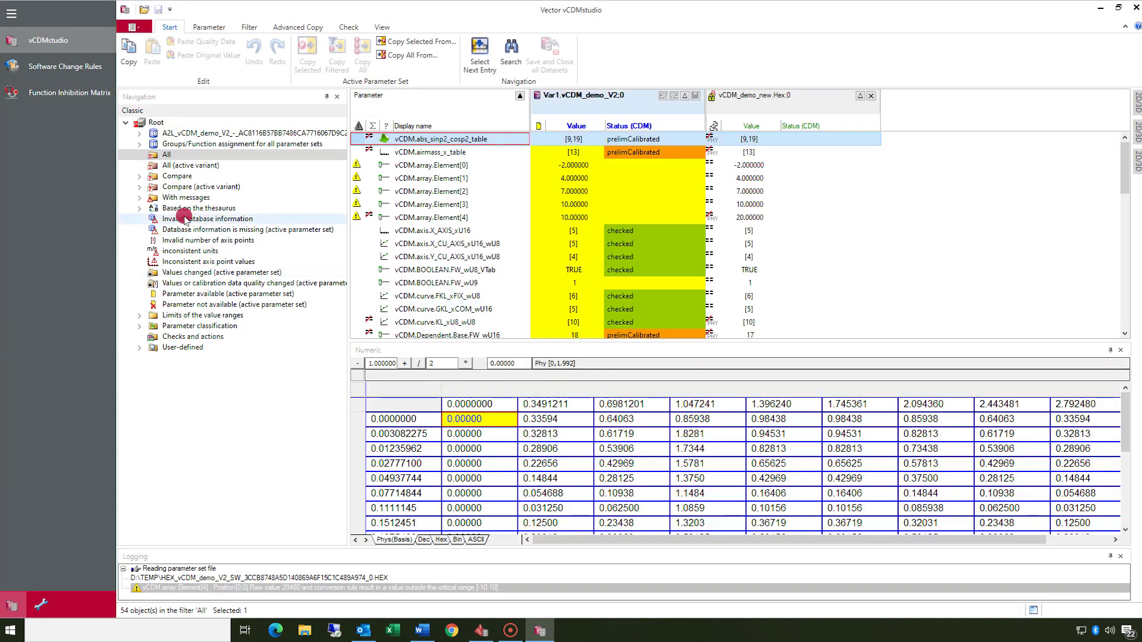
Filter the parameters to those with errors and warnings and inspect the vCDM.array elements.
click(142, 199)
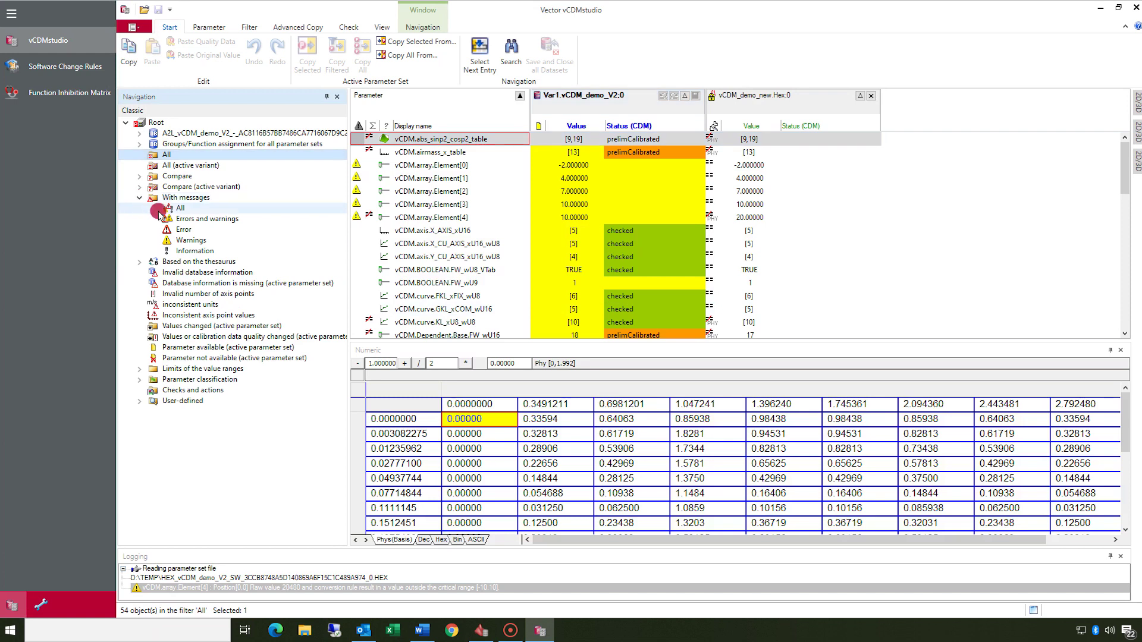
click(186, 221)
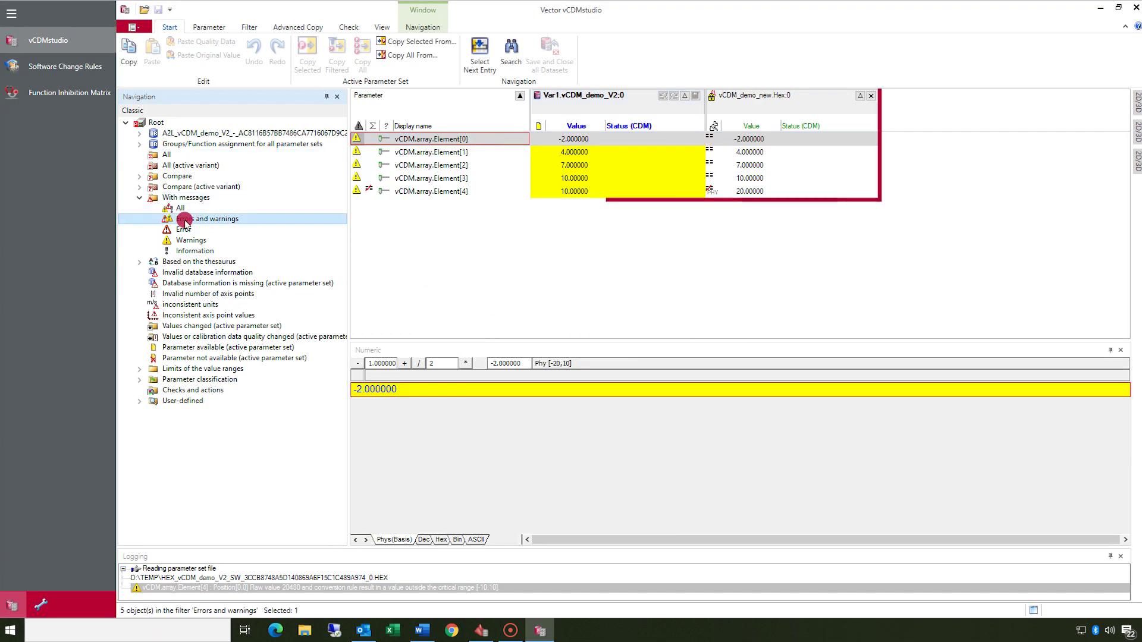
click(572, 152)
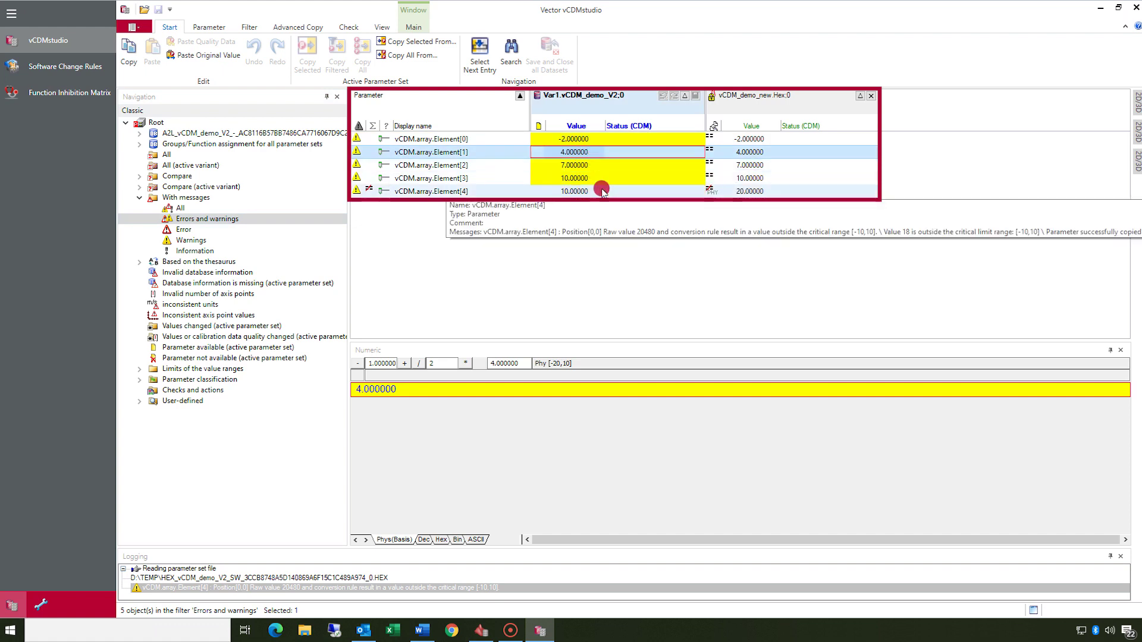